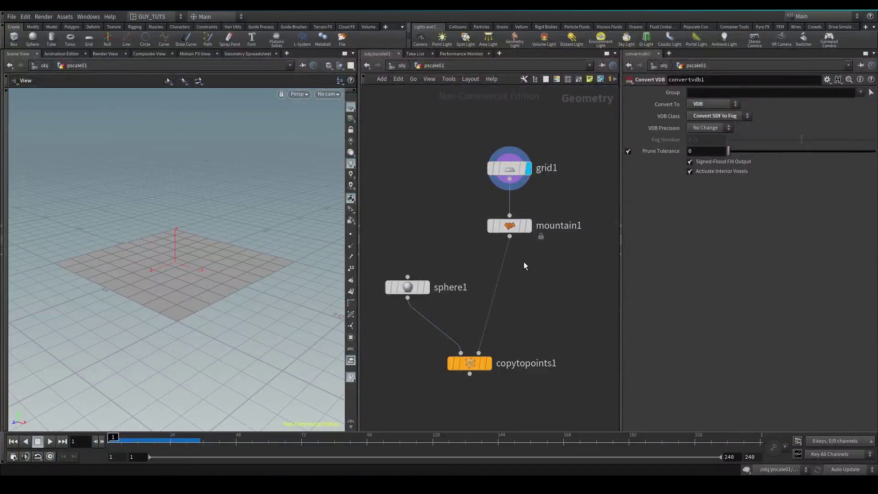
Select mountain1, then move copytopoints1 and sphere1 up in the network
left_click_drag(514, 239, 598, 202)
mouse_move(598, 202)
left_mouse_down()
mouse_move(553, 245)
mouse_move(476, 252)
mouse_move(588, 222)
mouse_move(597, 204)
left_mouse_up()
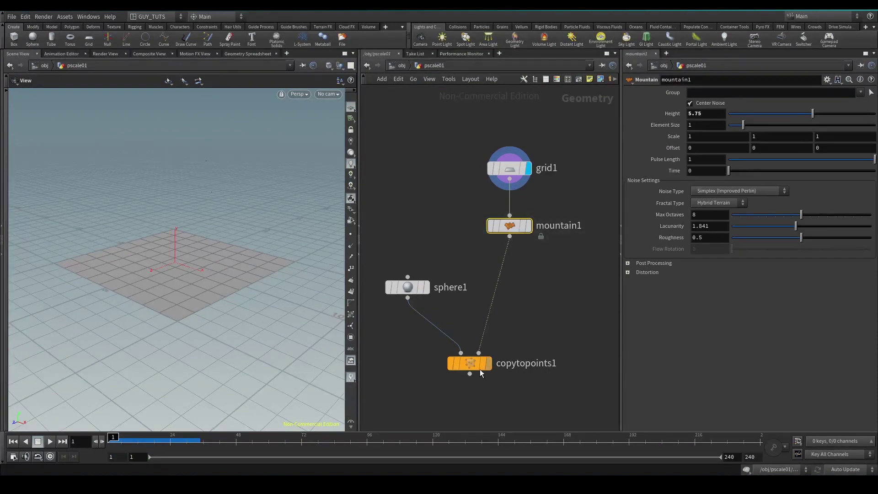
left_click_drag(476, 366, 496, 331)
mouse_move(412, 294)
left_mouse_down()
mouse_move(415, 261)
mouse_move(413, 278)
left_mouse_up()
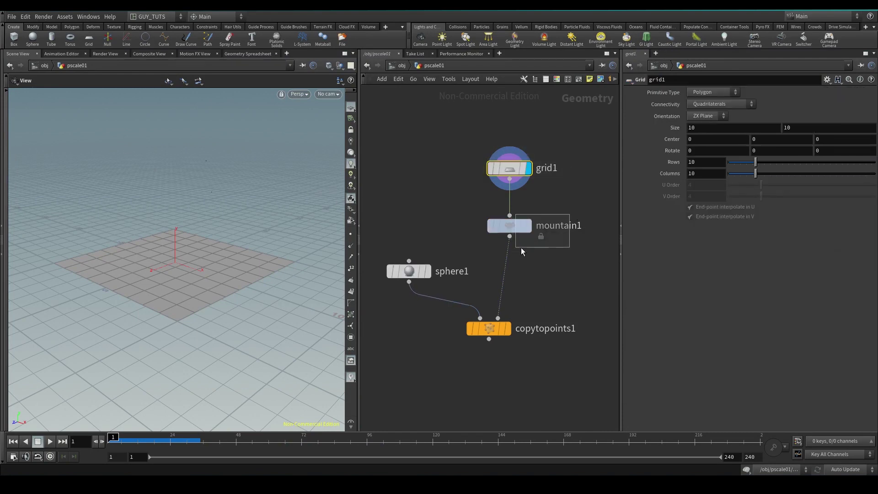
Display mountain1's noisy terrain in perspective and select sphere1
left_click(529, 226)
left_click_drag(175, 277, 238, 254)
left_click_drag(460, 251, 389, 293)
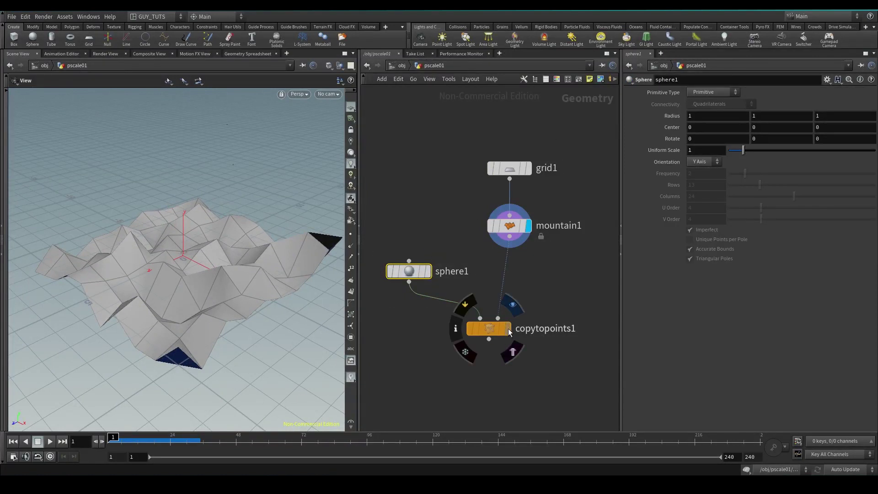
Display copytopoints1's spheres on the terrain, then try and undo a sphere scale of 0.28
left_click(505, 329)
left_click(485, 330)
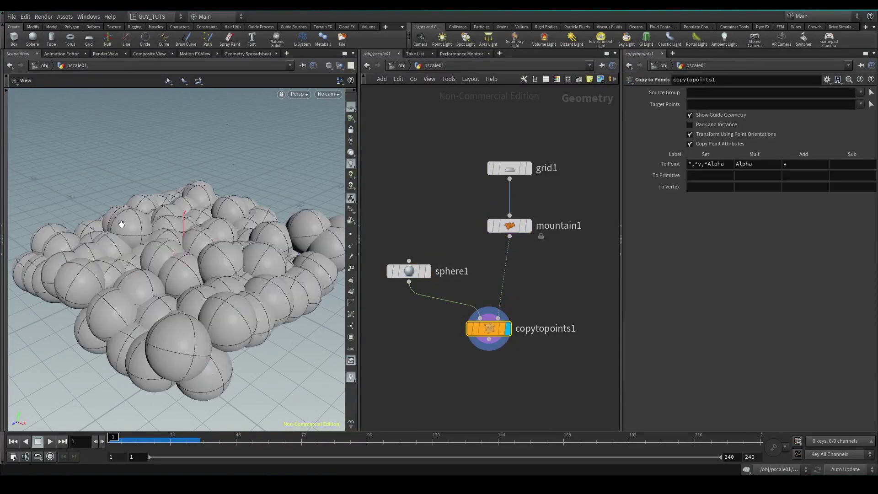
left_click_drag(118, 223, 160, 229)
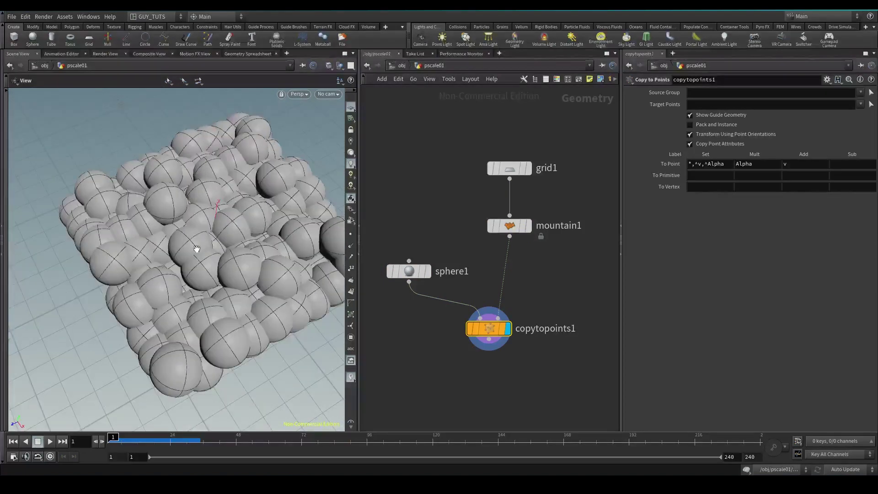
left_click(408, 271)
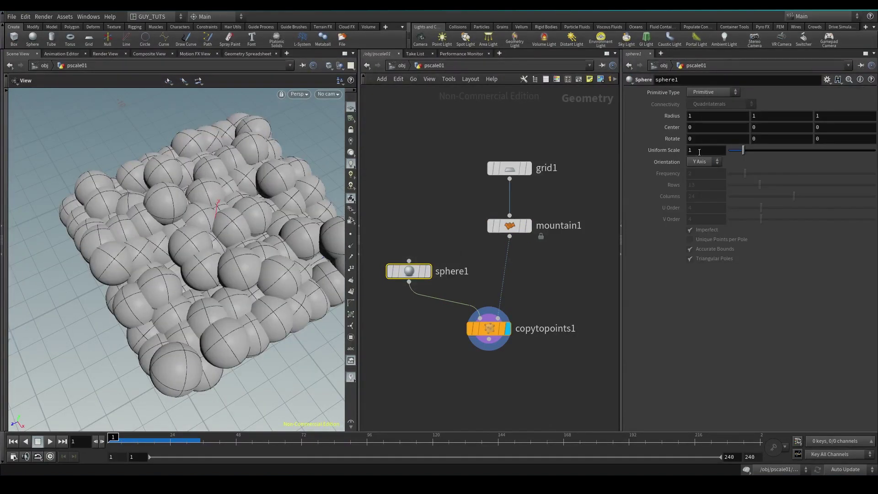
left_click(488, 328)
left_click_drag(742, 156, 735, 157)
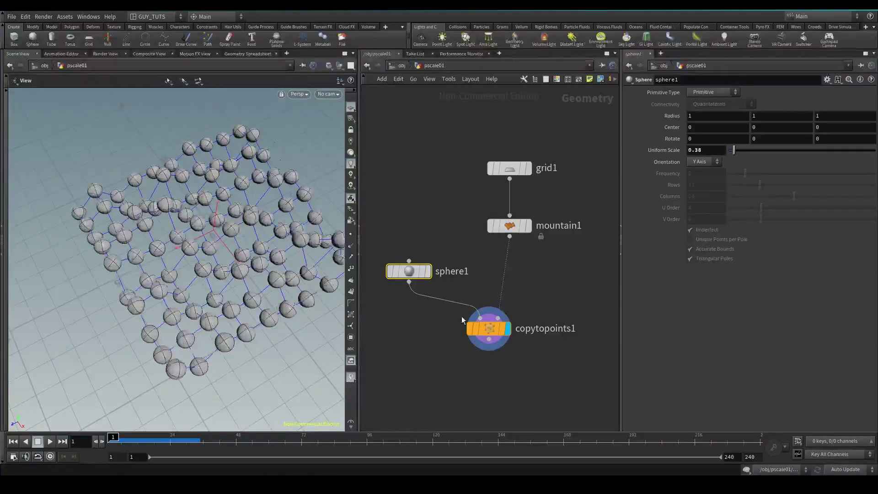
key("ctrl+z")
Try a Transform node to shrink the spheres, then undo, delete it and reposition copytopoints1
key("Tab")
type("tr")
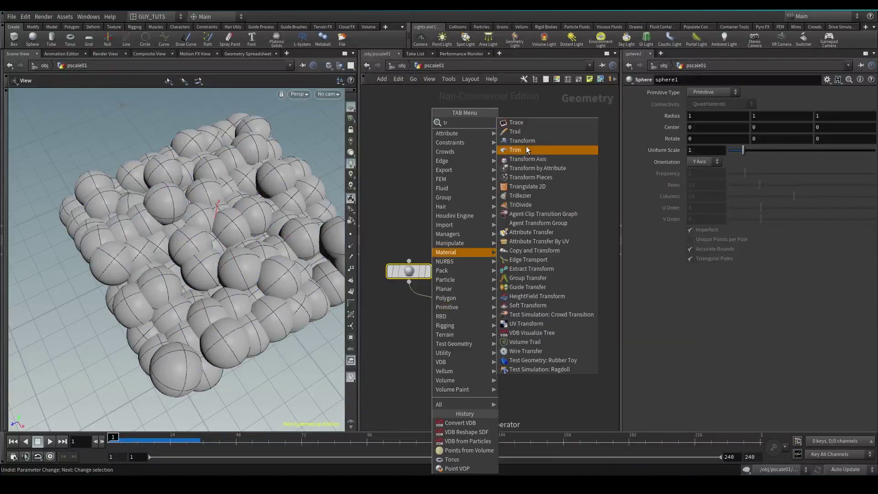
left_click(528, 142)
left_click(447, 294)
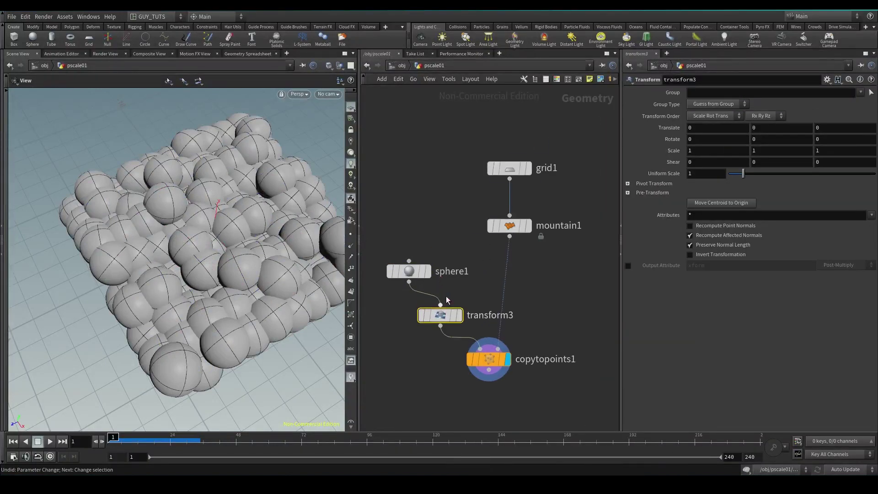
left_click_drag(744, 178, 733, 176)
key("ctrl+z")
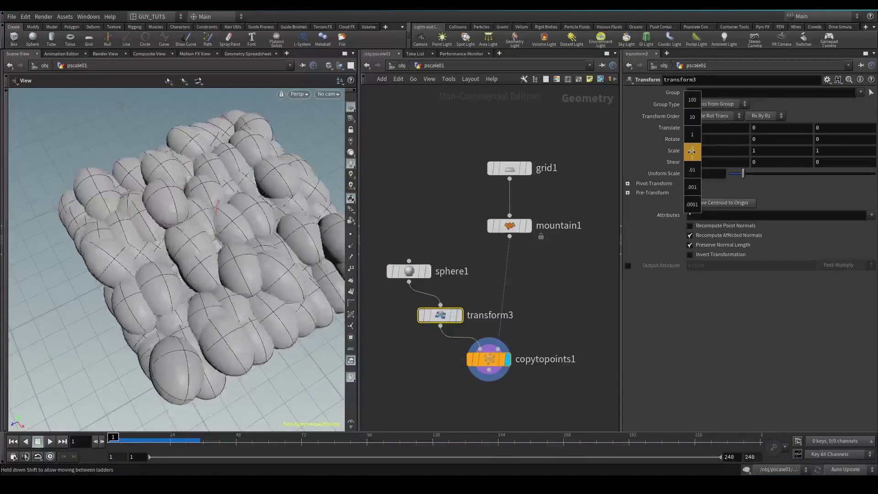
left_click_drag(495, 296, 450, 322)
key("Delete")
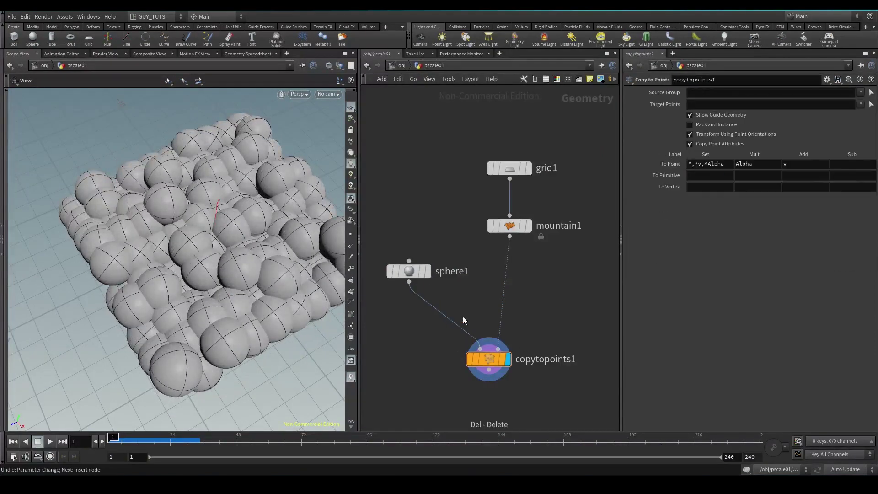
left_click_drag(494, 377, 500, 365)
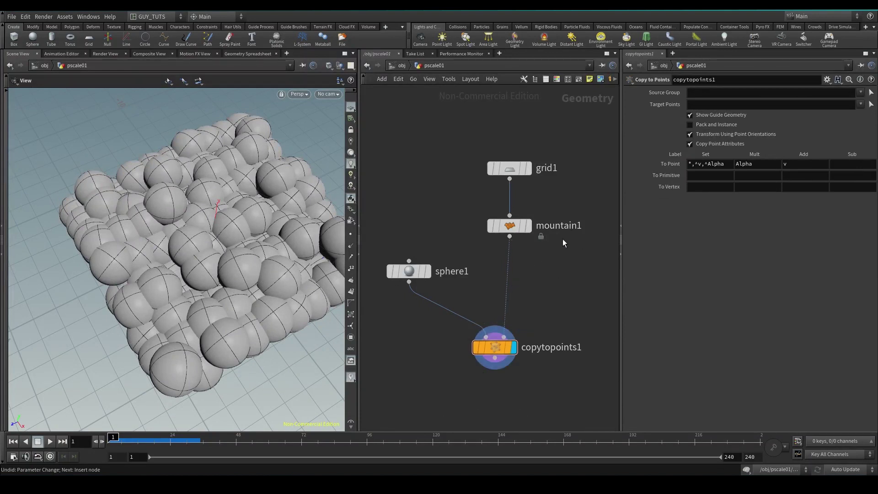
Insert a Point Wrangle between mountain1 and copytopoints1
left_click_drag(581, 277, 464, 196)
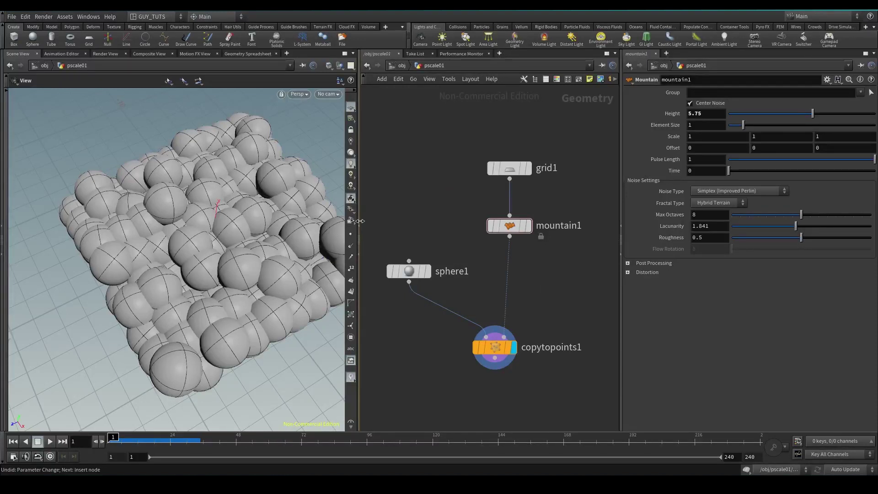
key("Tab")
type("wra")
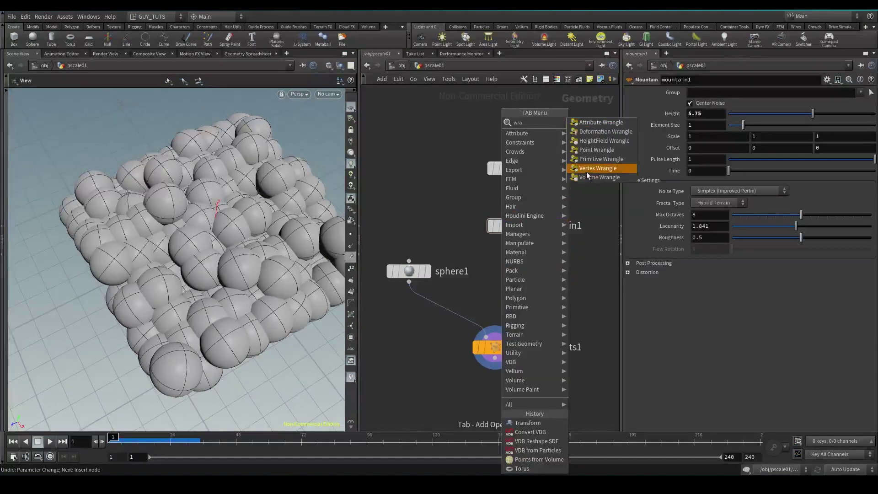
left_click(589, 150)
left_click(508, 281)
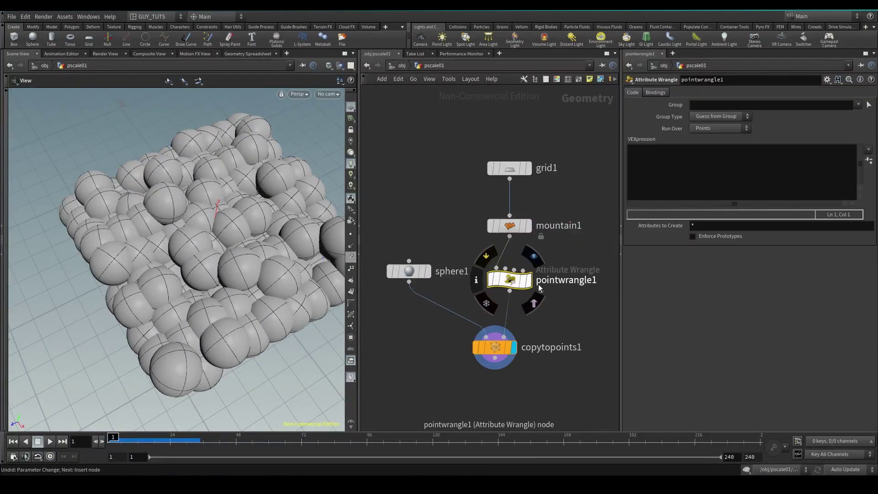
Rename the wrangle 'pscale', redisplay the copied spheres and focus its VEXpression field
double_click(556, 281)
type("p")
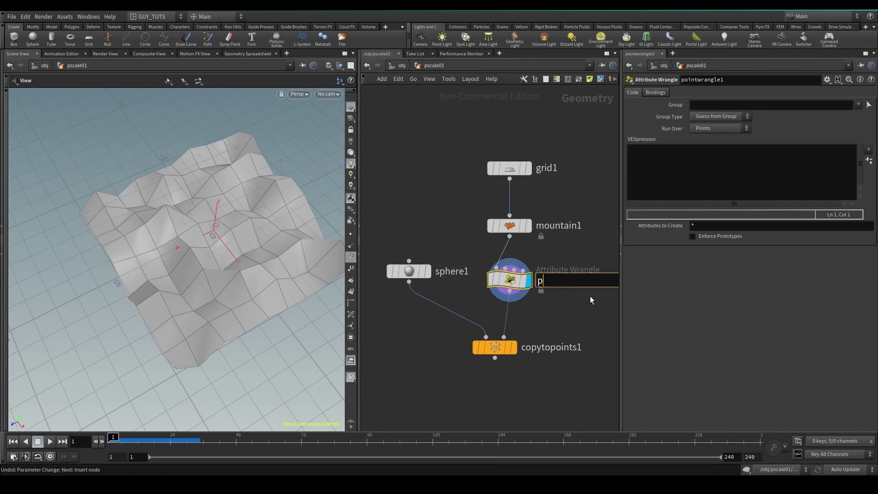
type("scale")
key("Return")
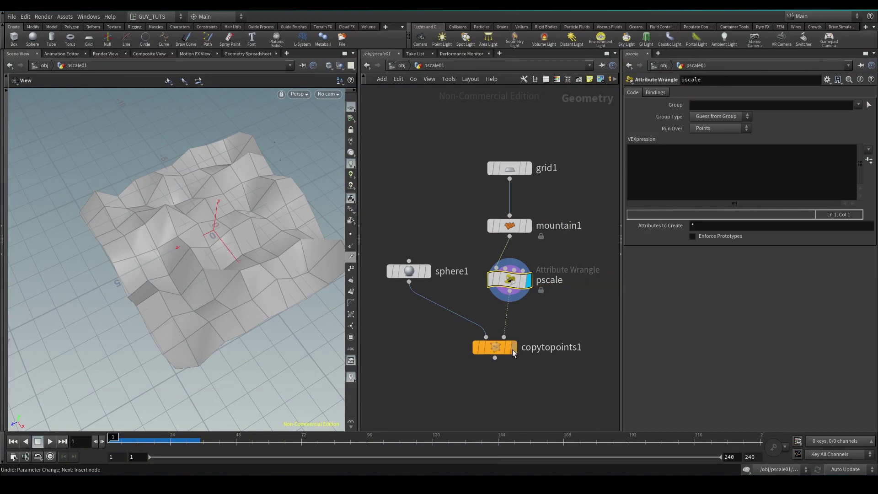
left_click(514, 348)
left_click(509, 280)
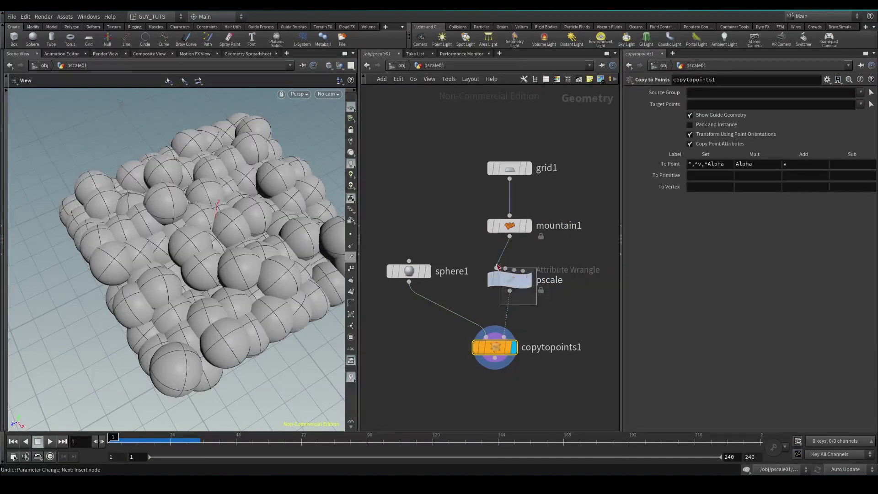
left_click(668, 162)
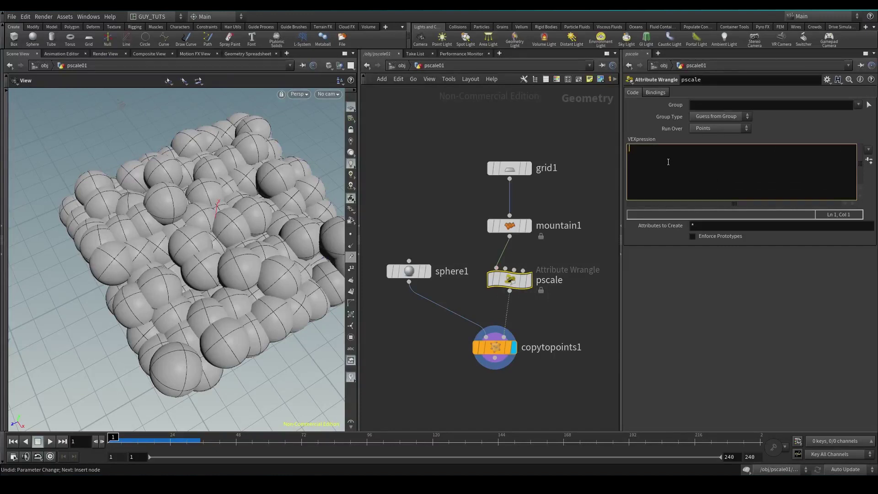
Write f@pscale = 0.1; and check the pscale values in the Geometry Spreadsheet
type("f@pscale = 0.1;")
left_click(688, 147)
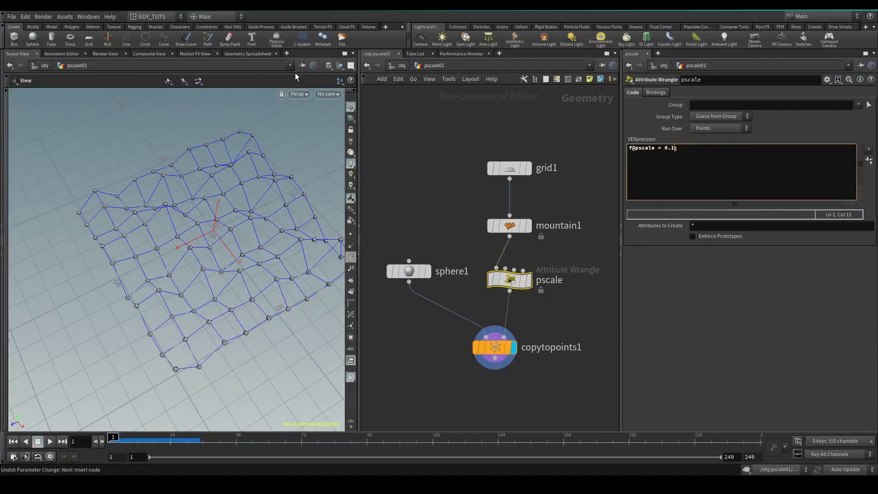
left_click(248, 53)
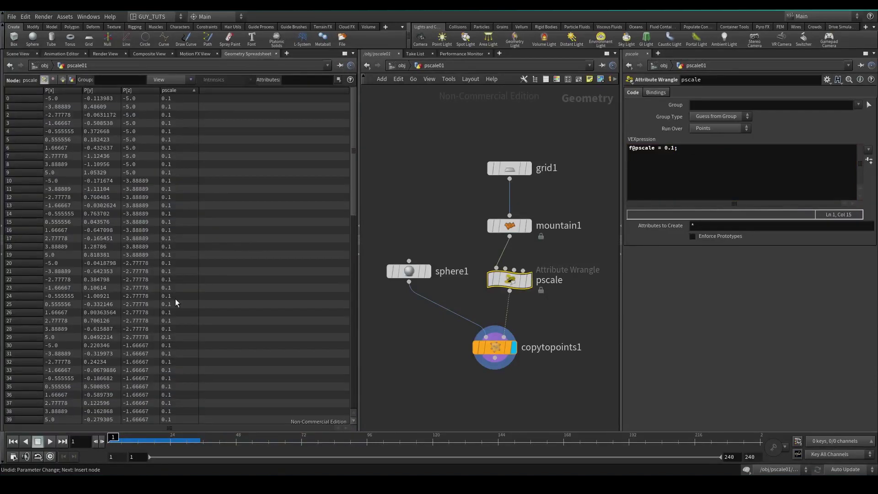
scroll(355, 300, "down", 10)
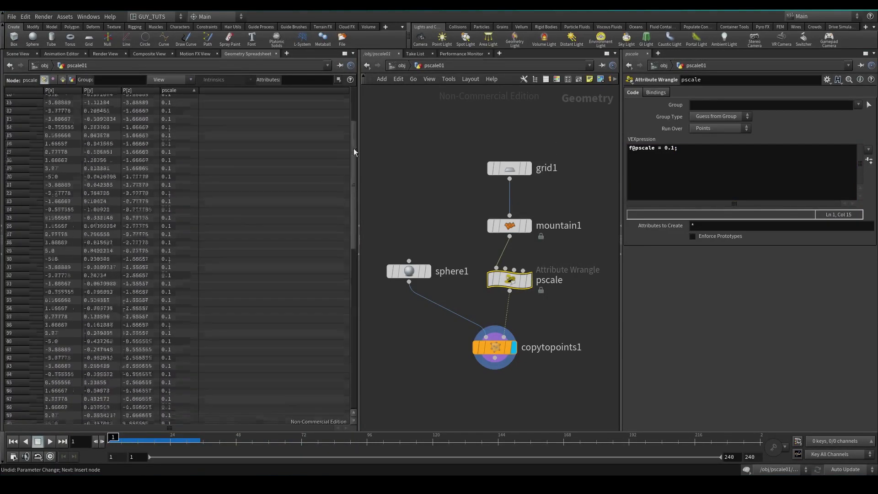
scroll(355, 300, "up", 10)
left_click(14, 54)
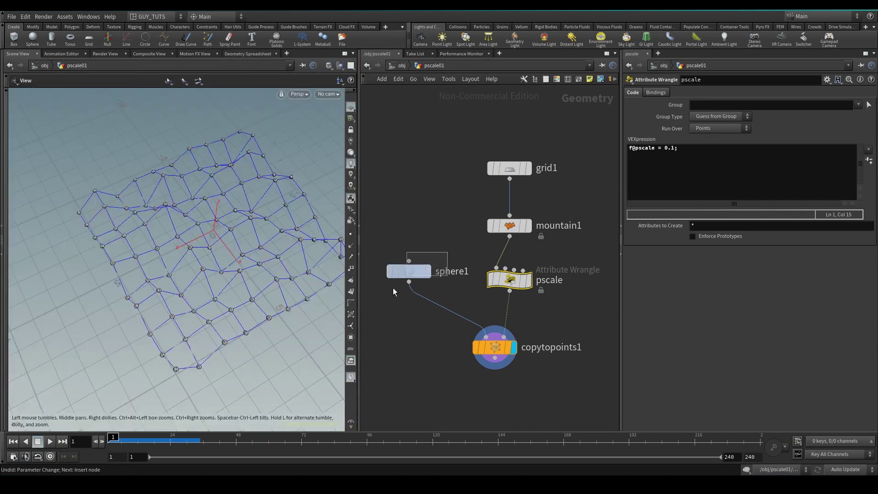
Reselect the pscale wrangle and place the cursor at the end of its expression
left_click(408, 270)
left_click(520, 281)
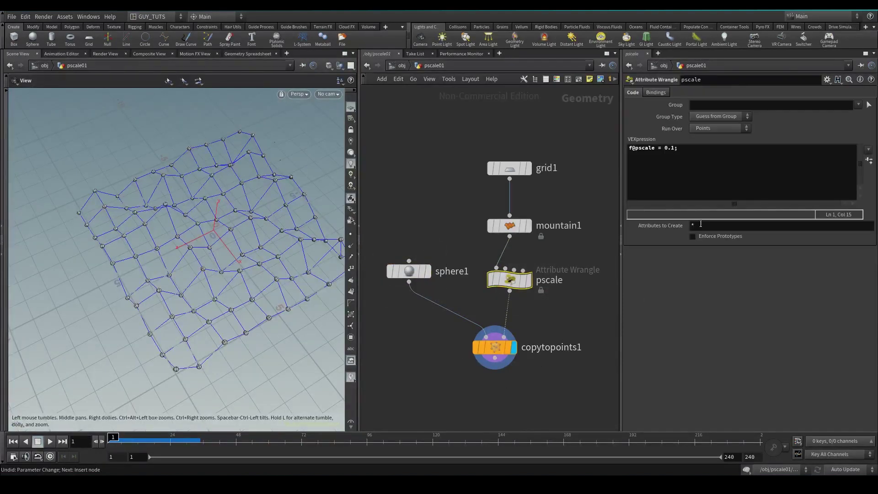
left_click(695, 154)
left_click(699, 151)
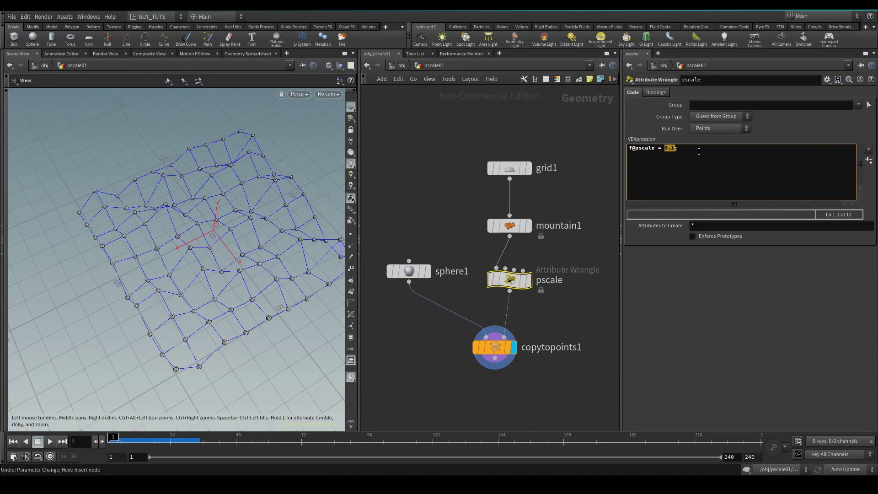
type("rand(")
key("BackSpace")
key("BackSpace")
key("BackSpace")
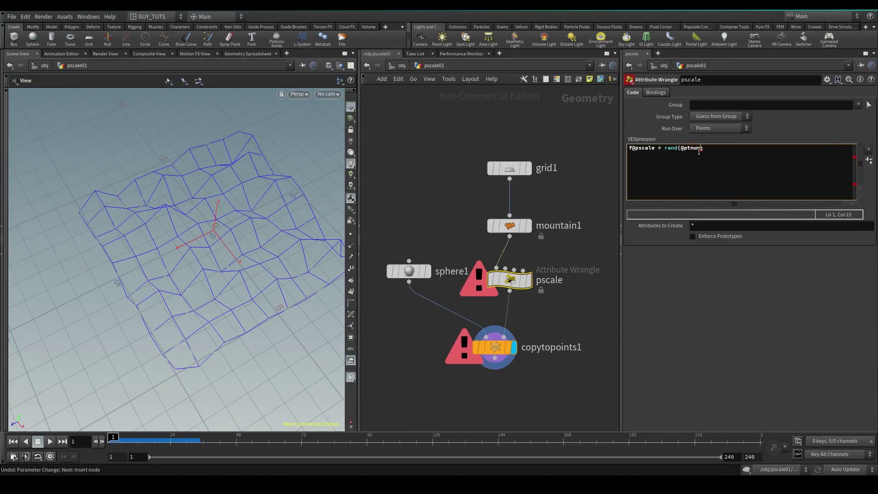
type("@ptnum);")
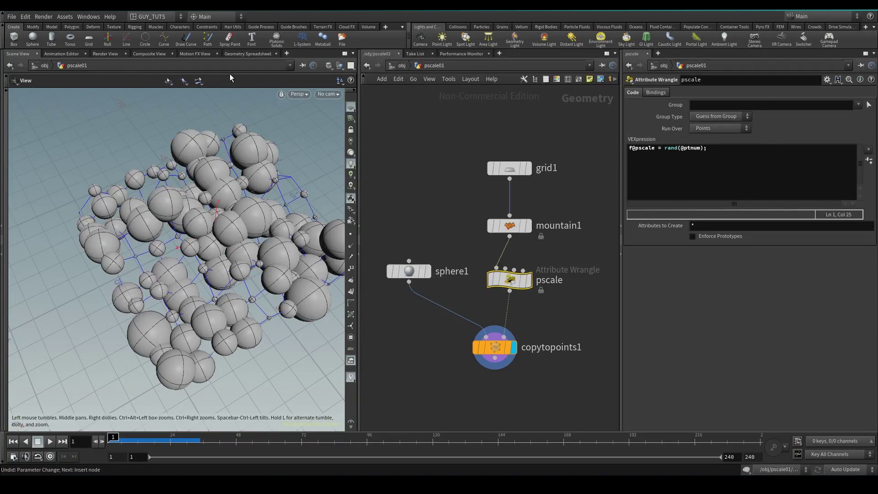
Sort the points by pscale in the Geometry Spreadsheet, descending and ascending
left_click(248, 54)
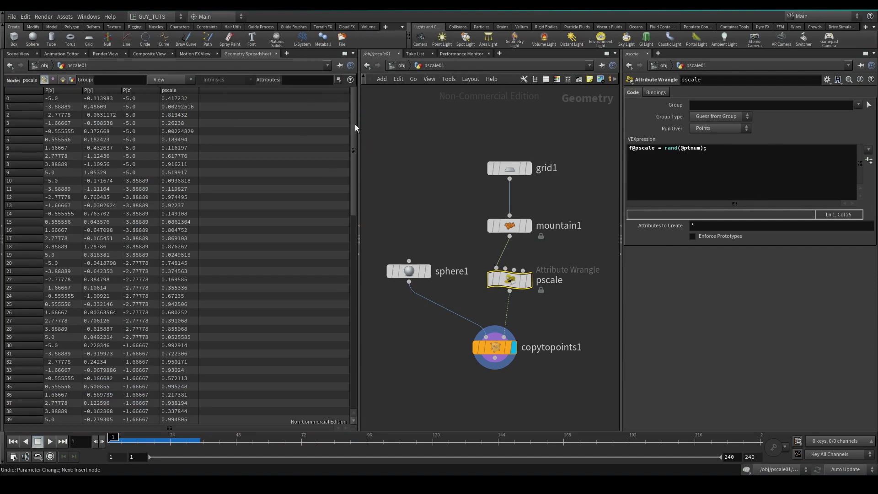
left_click(176, 91)
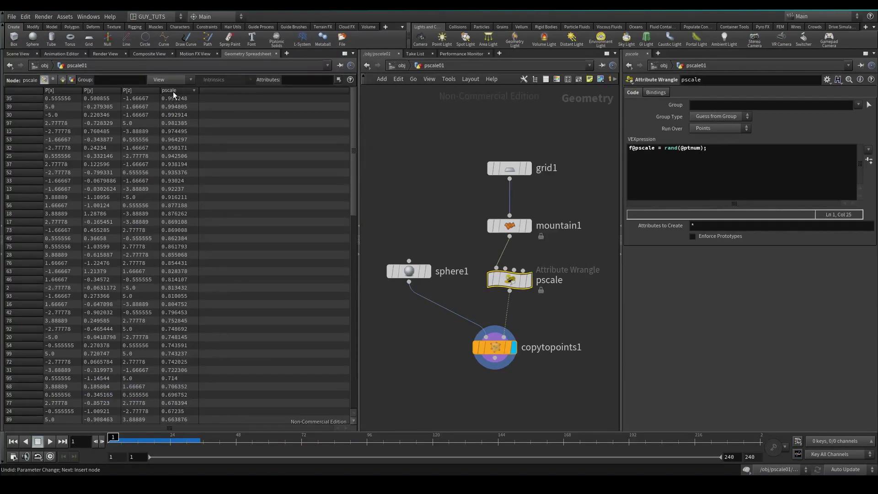
left_click(177, 92)
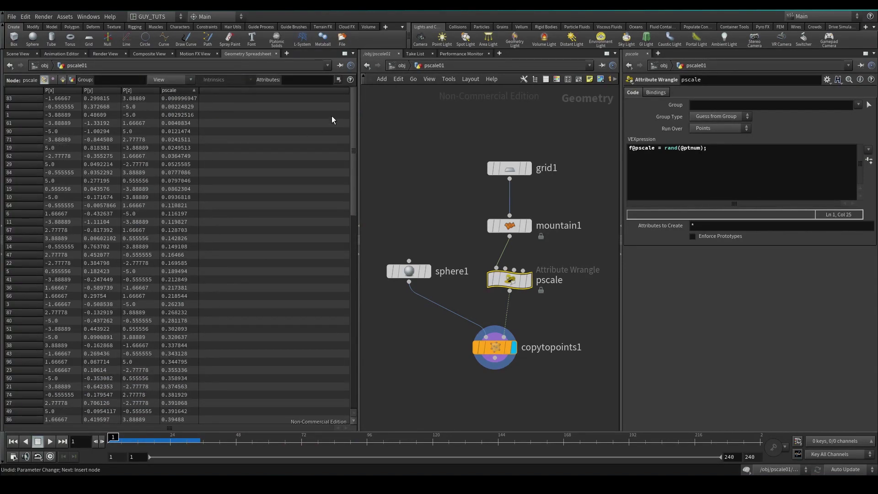
left_click(185, 91)
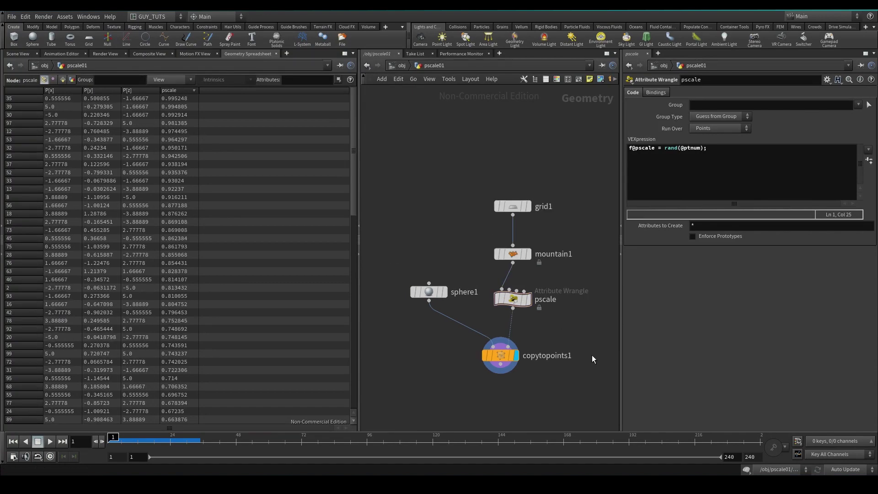
middle_click_drag(578, 326, 471, 277)
Back in Scene View, bring the torus branch into view and display transform1
left_click(17, 54)
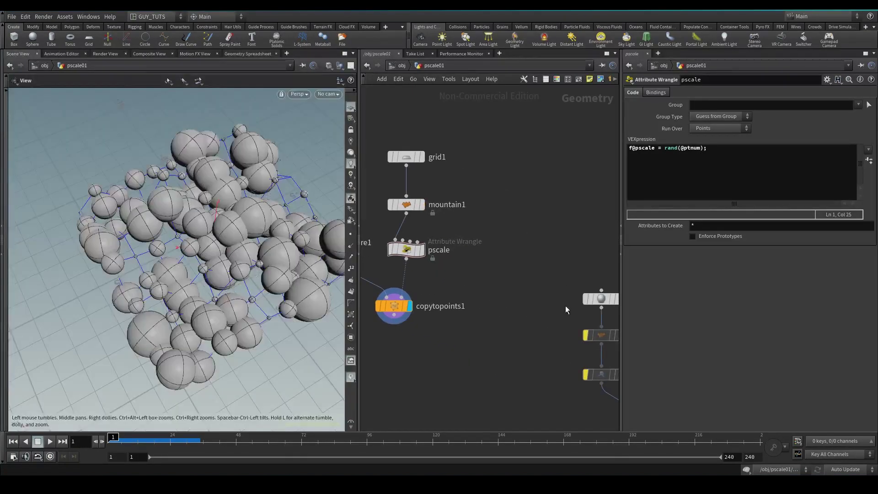
middle_click_drag(550, 262, 392, 194)
middle_click_drag(493, 196, 507, 146)
scroll(536, 189, "up", 1)
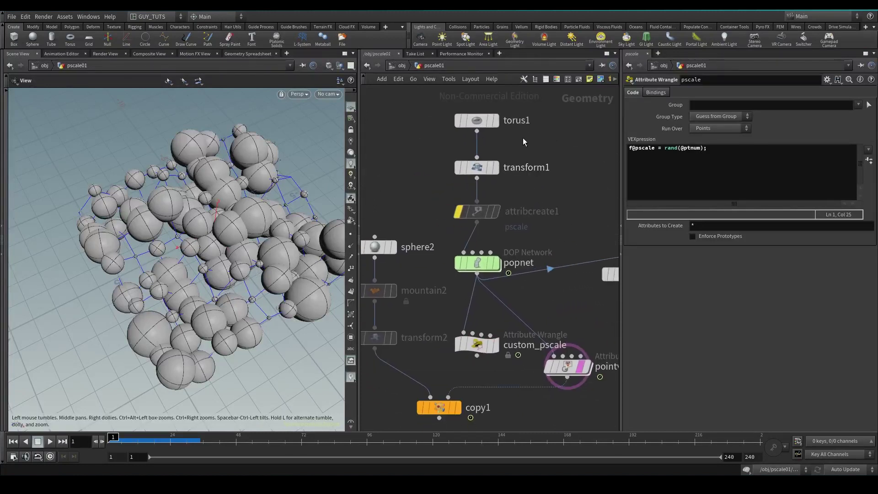
left_click(497, 167)
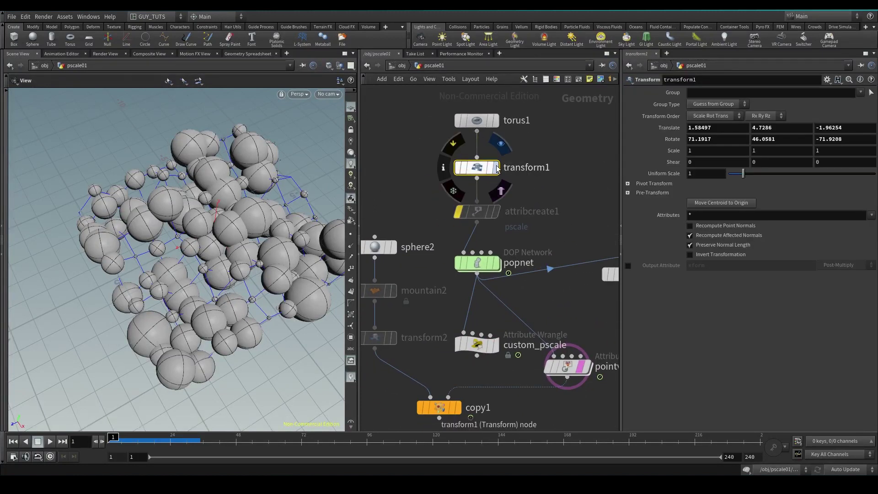
left_click(496, 168)
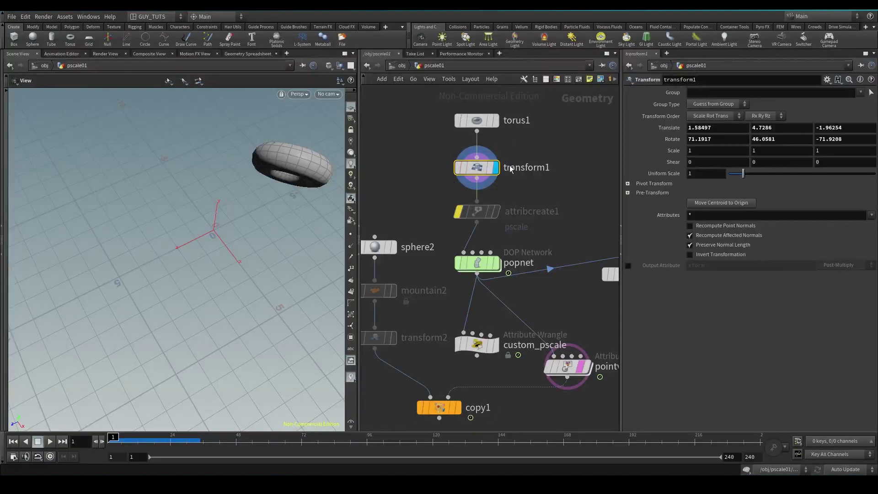
Inside popnet, review the ground plane, gravity placement and popobject collision and physical settings
double_click(471, 265)
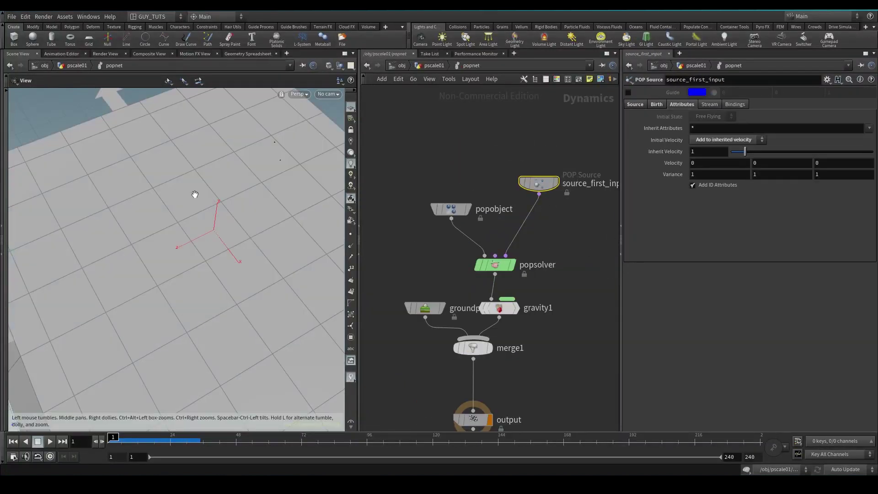
left_click_drag(195, 195, 135, 240)
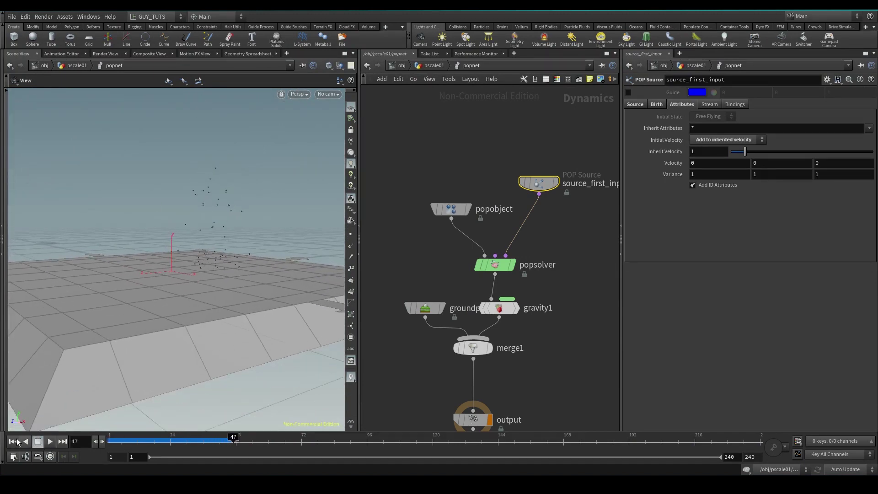
left_click(425, 308)
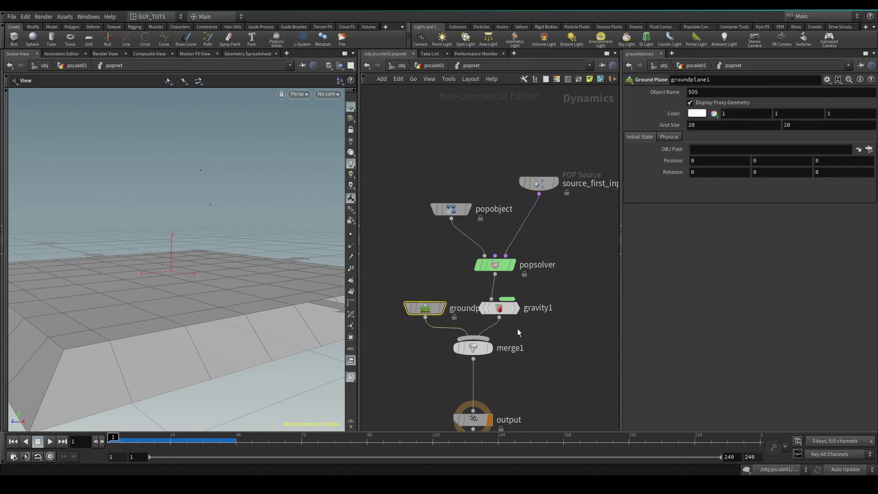
left_click_drag(498, 314, 511, 305)
left_click(452, 209)
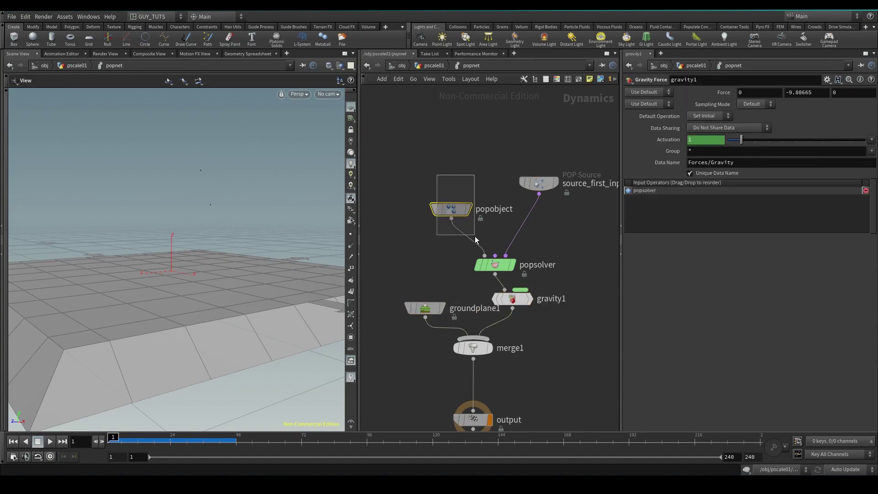
left_click(655, 157)
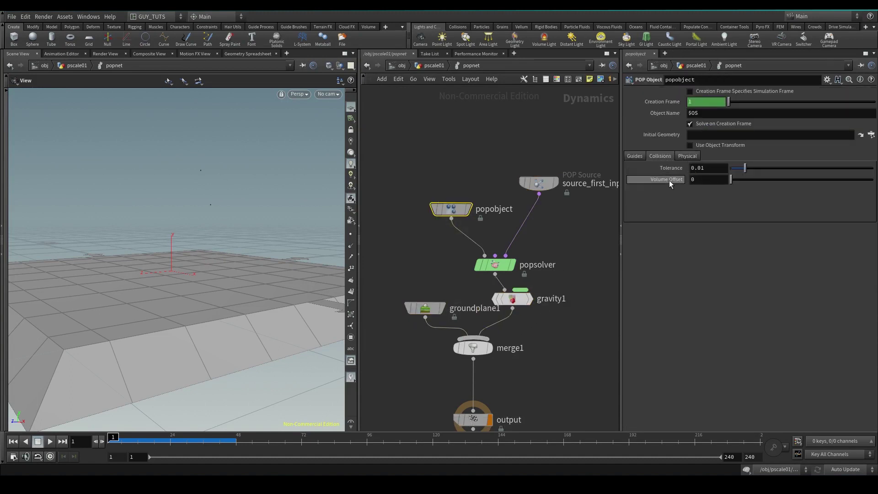
left_click(685, 156)
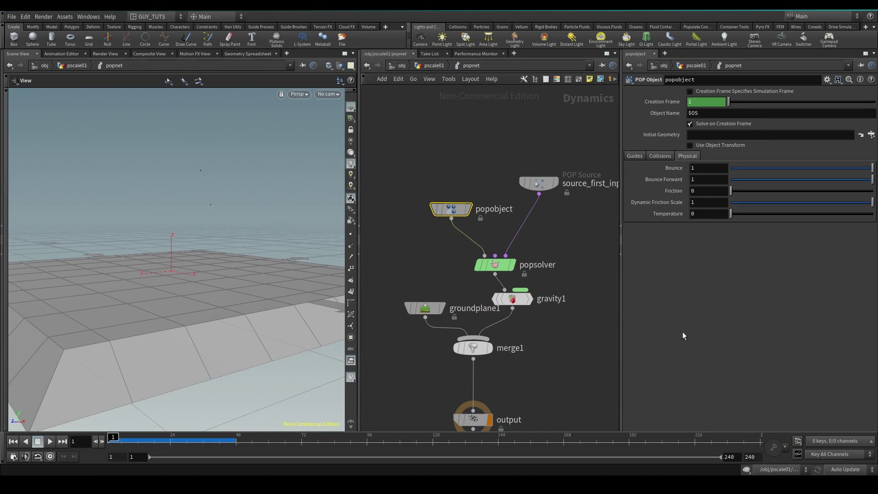
key("u")
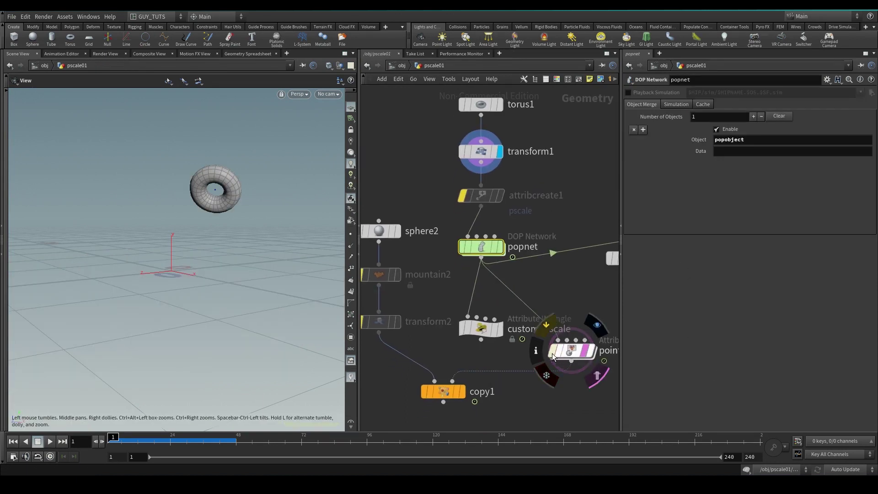
Bypass the point wrangle, wire custom_pscale into copy1's second input and display copy1
left_click(553, 350)
left_click_drag(492, 368, 480, 262)
left_click_drag(481, 339, 453, 381)
left_click(461, 392)
left_click(446, 392)
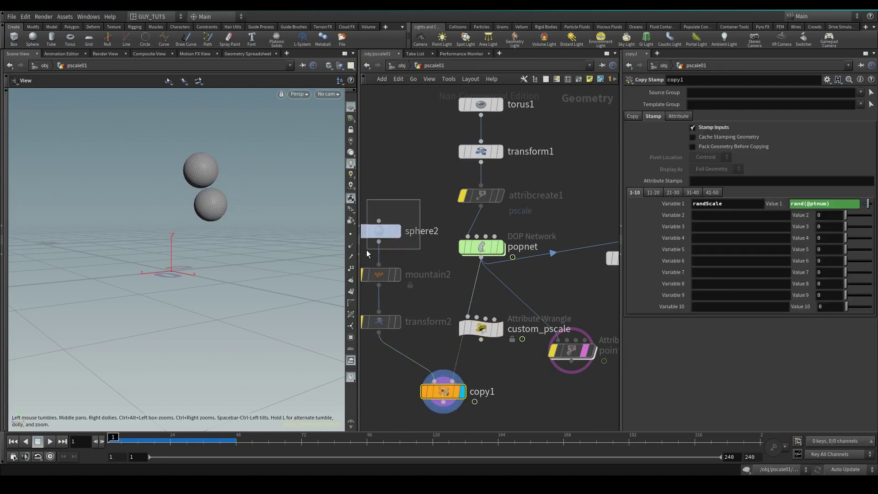
Set sphere2's Uniform Scale to 0.1
left_click(380, 231)
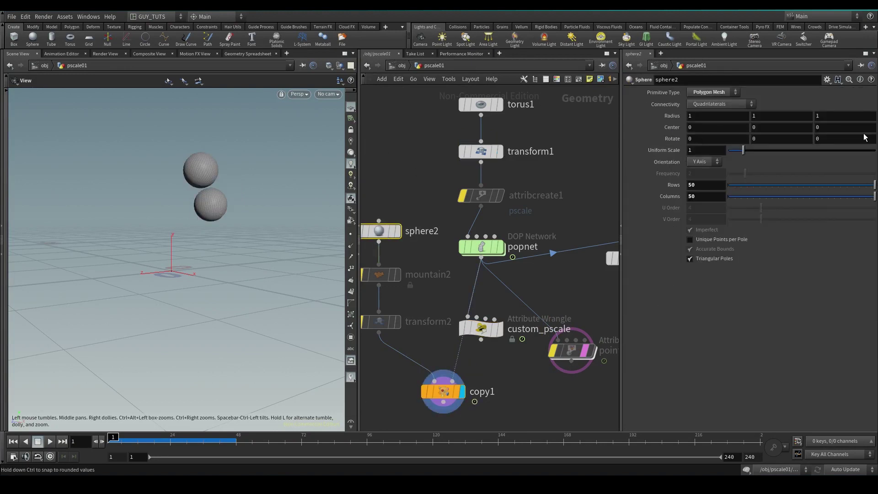
left_click(689, 151)
type("0.1")
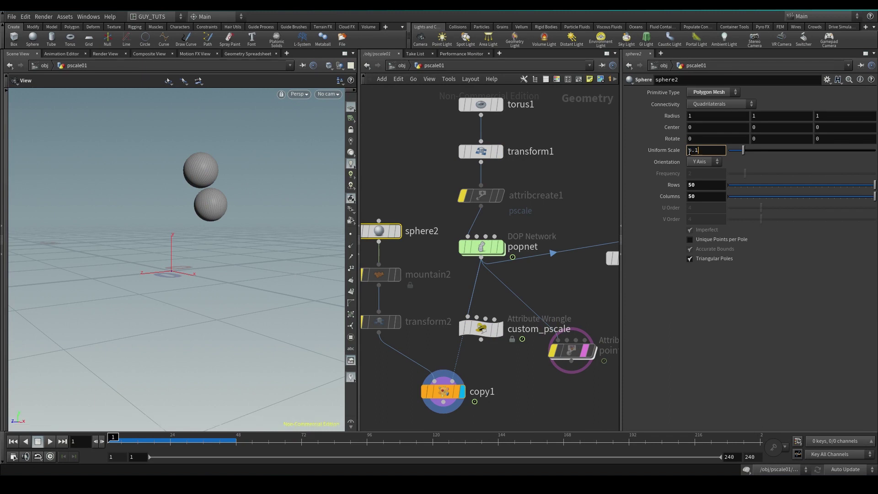
key("Return")
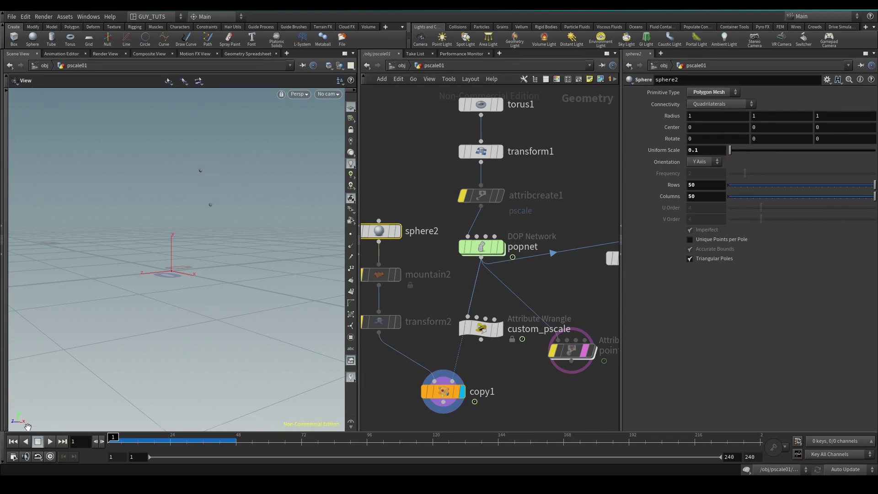
Play the particle simulation, stop it around frame 25 and inspect the spheres
left_click(47, 441)
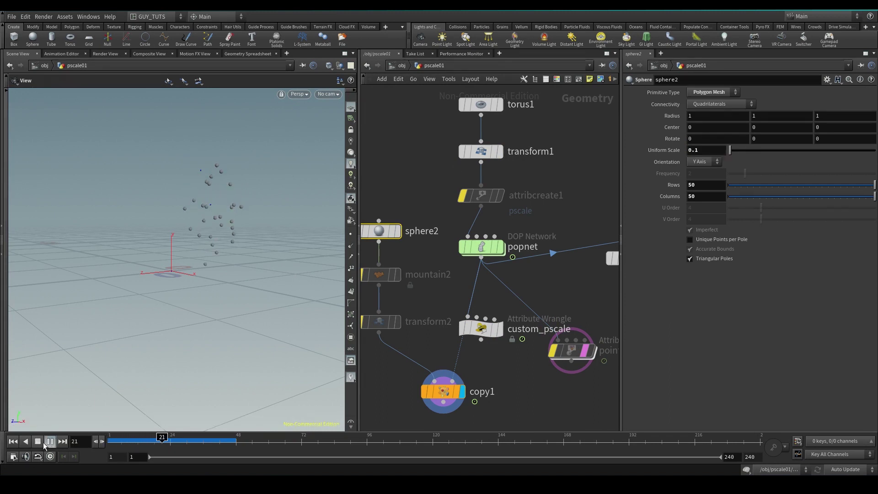
left_click(37, 442)
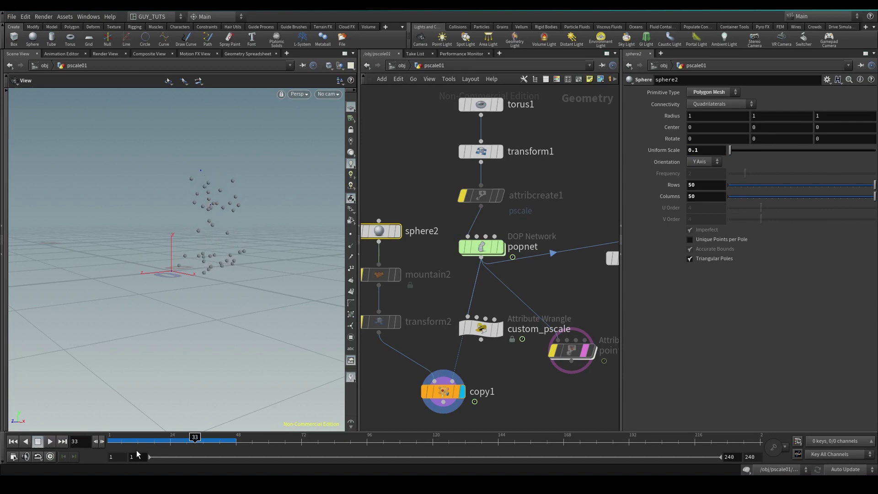
left_click_drag(149, 438, 175, 437)
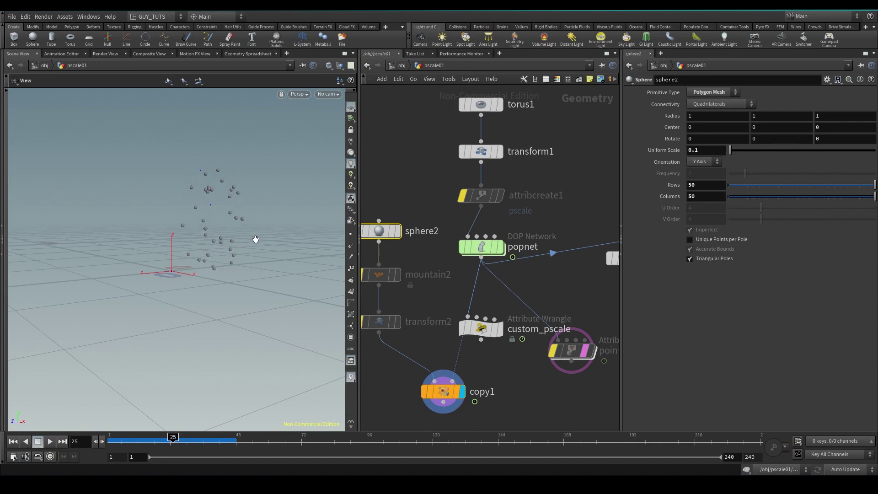
scroll(254, 241, "up", 5)
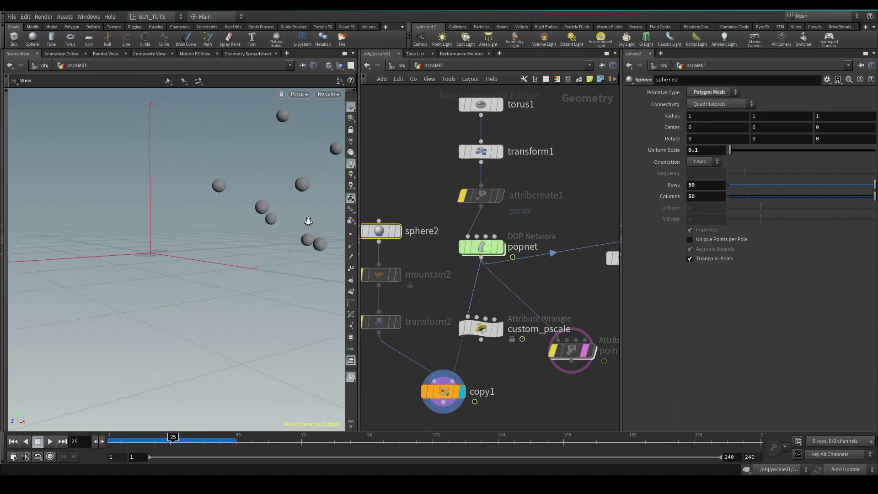
scroll(308, 221, "up", 8)
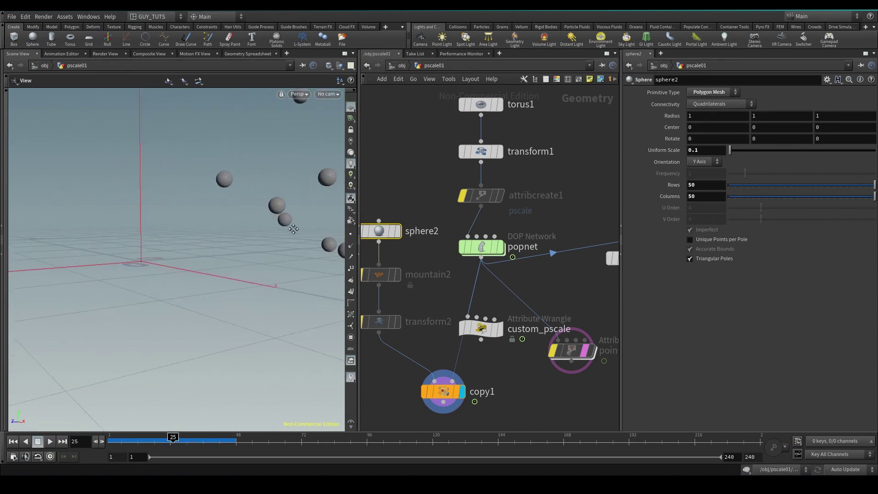
left_click_drag(256, 216, 265, 196)
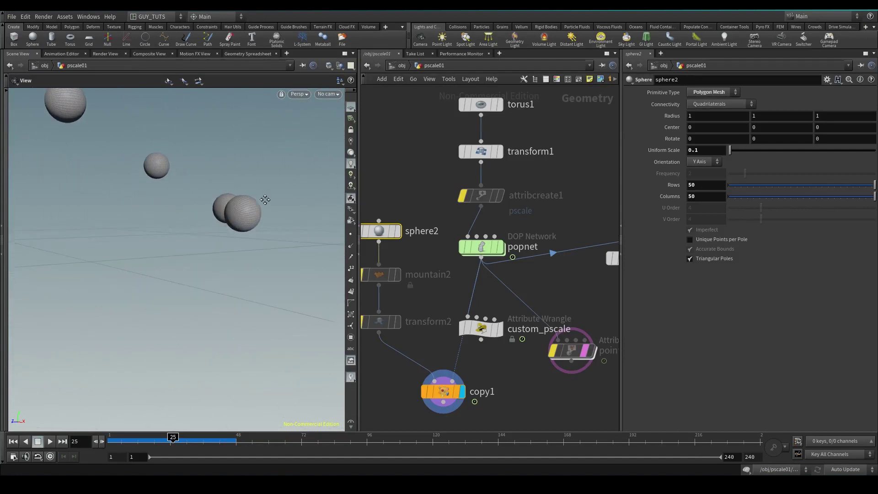
key("Right")
key("Right")
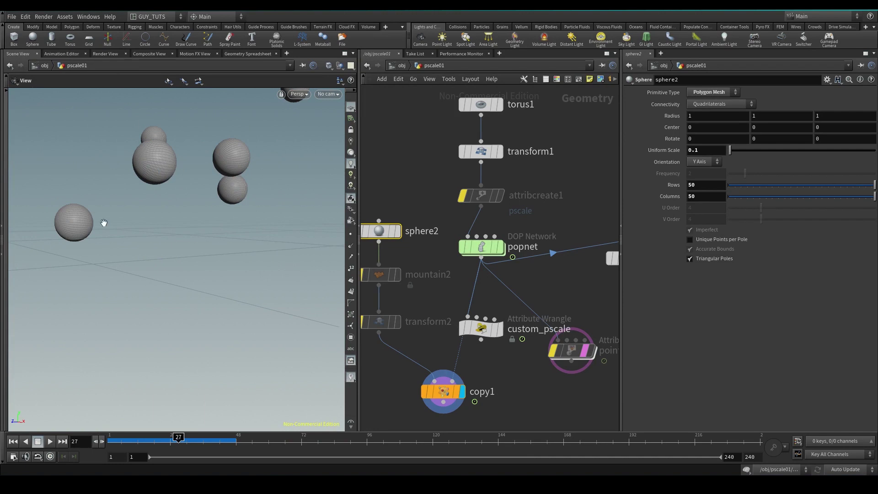
left_click_drag(104, 224, 204, 206)
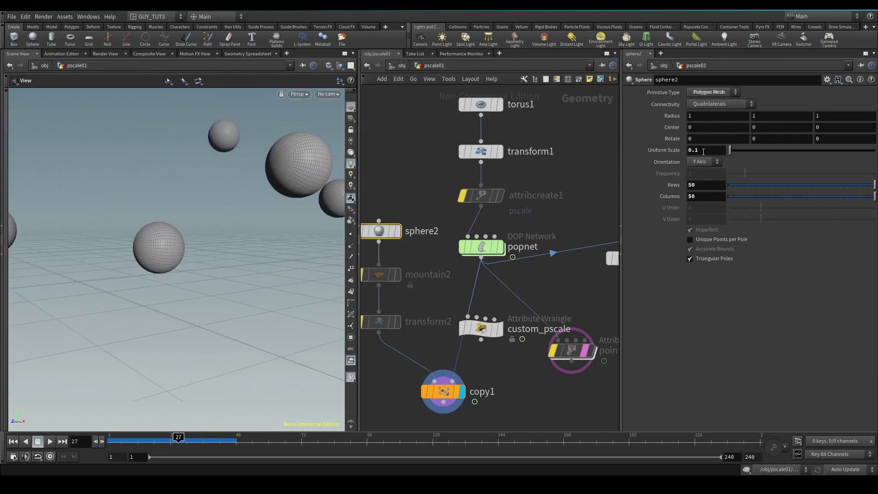
Raise sphere2's Uniform Scale to 0.2 and select popnet
type("2")
key("Return")
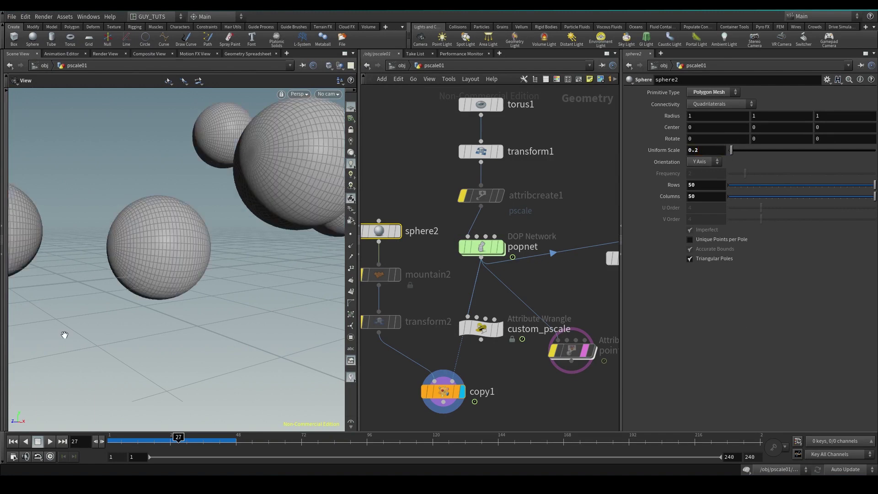
left_click_drag(64, 334, 83, 330)
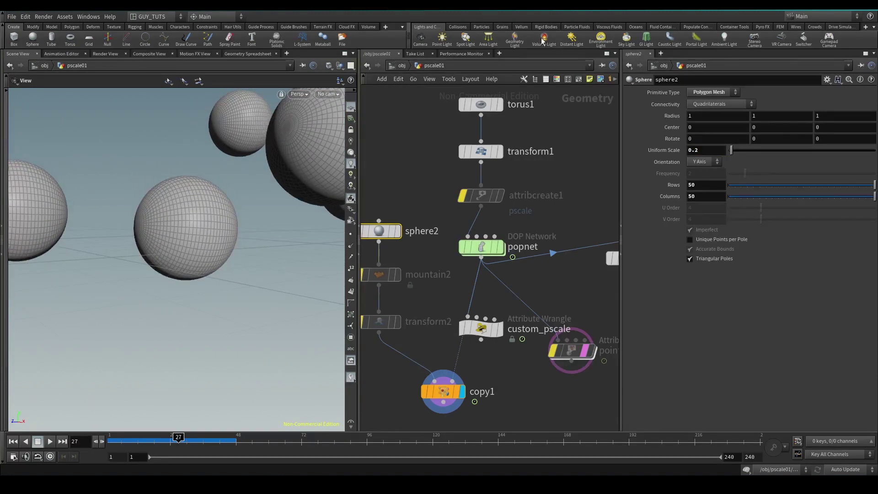
left_click(481, 195)
Select popnet and display its particles in the viewport
left_click(481, 247)
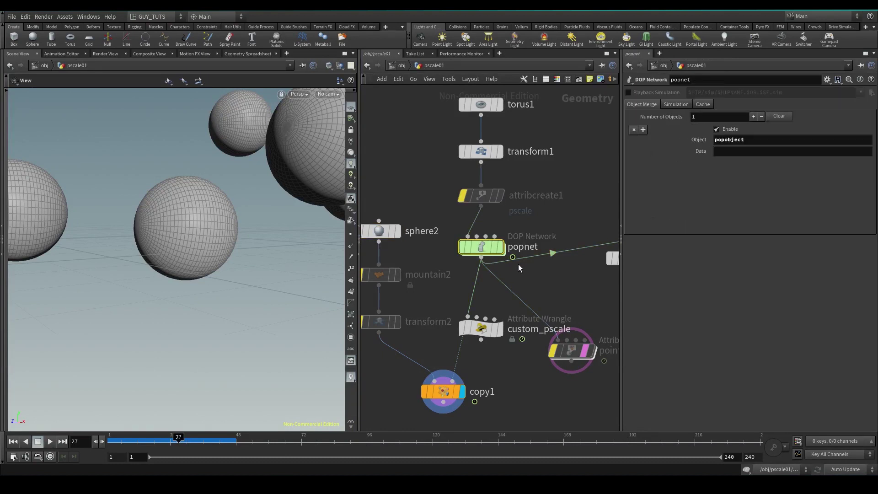
mouse_move(544, 287)
left_mouse_down()
mouse_move(458, 237)
mouse_move(449, 218)
mouse_move(539, 271)
left_mouse_up()
left_click(502, 247)
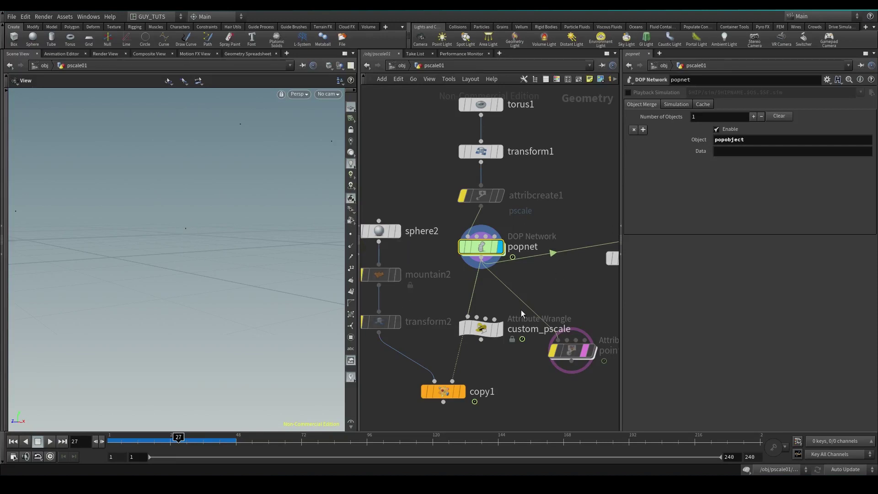
Move custom_pscale up-right, redisplay copy1 and shift copy1 slightly upward
left_click_drag(482, 329, 493, 328)
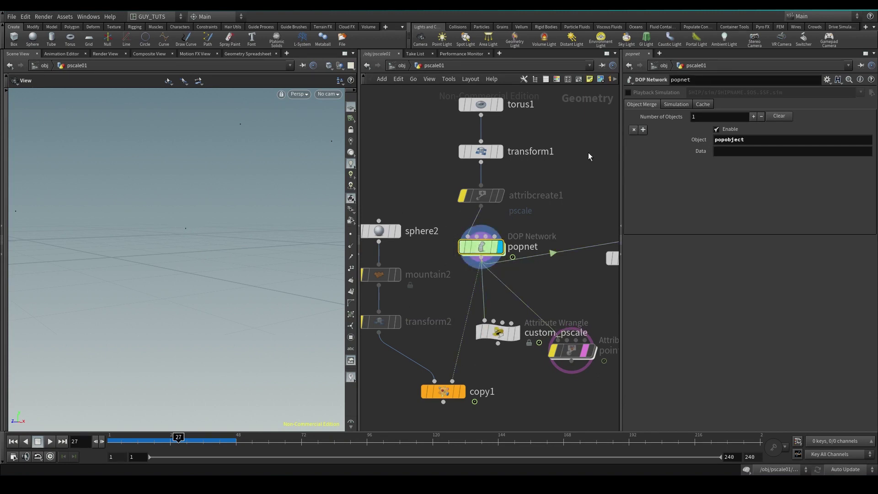
left_click(453, 392)
left_click(462, 393)
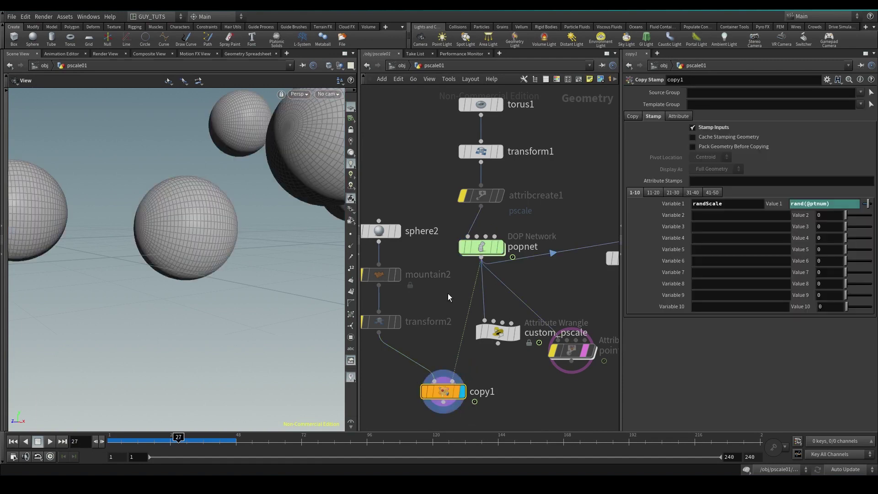
left_click(393, 231)
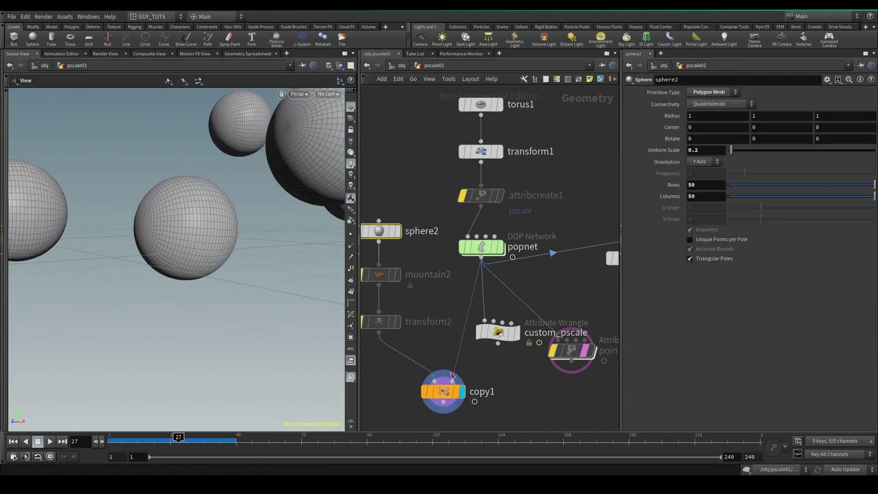
mouse_move(445, 402)
left_click_drag(448, 396, 448, 377)
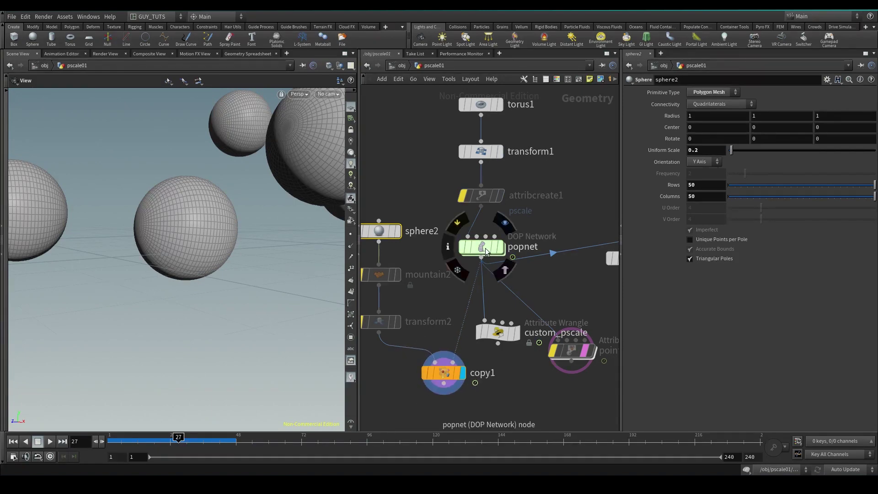
left_click(485, 248)
Un-bypass attribcreate1 and check its pscale value of 0.1
left_click(493, 197)
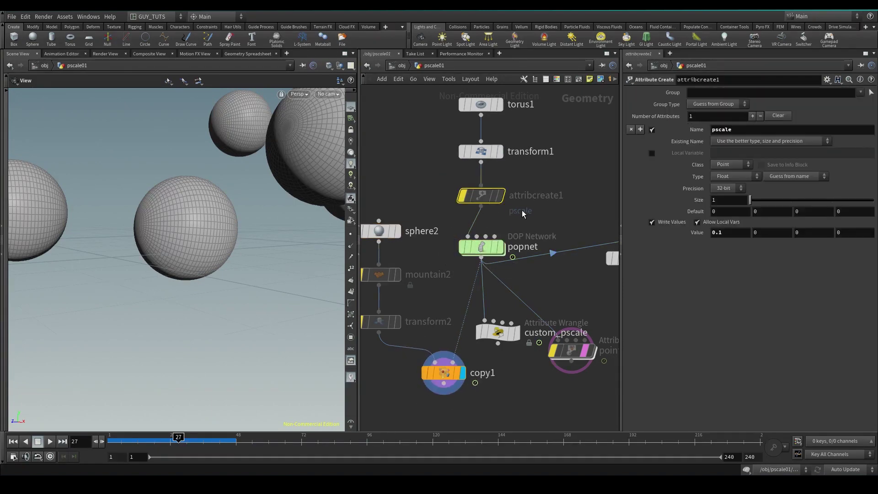
left_click(458, 179)
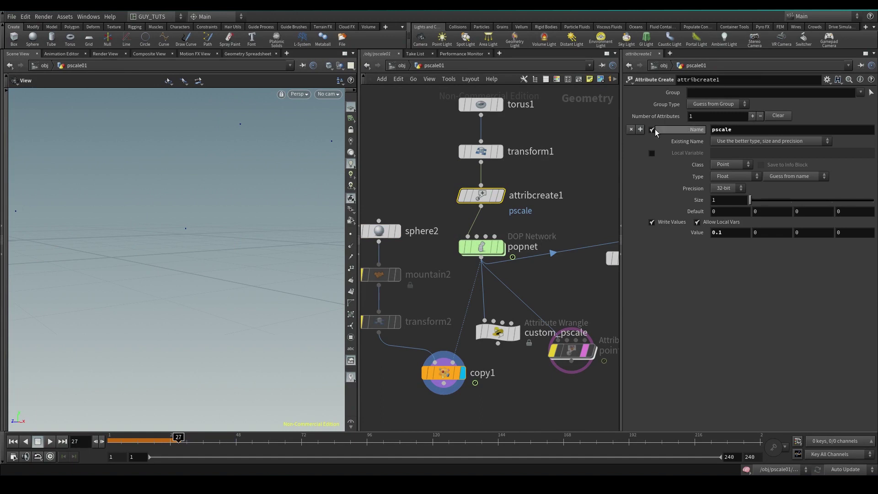
left_click(735, 233)
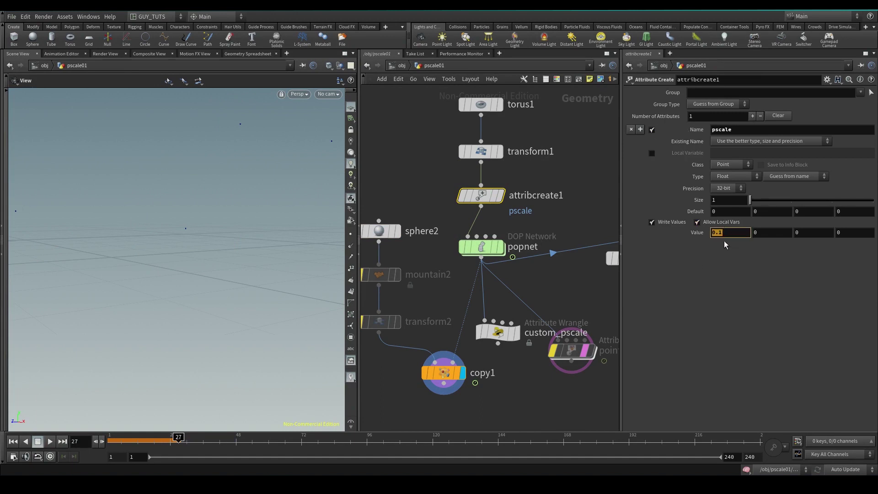
left_click(394, 231)
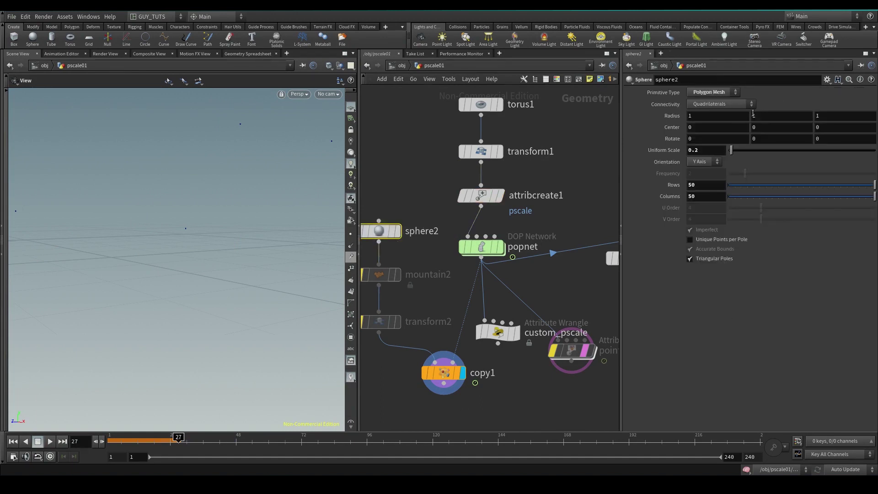
Rewind the simulation to frame 1 and play it
left_click(13, 441)
left_click_drag(284, 147, 80, 456)
left_click(50, 442)
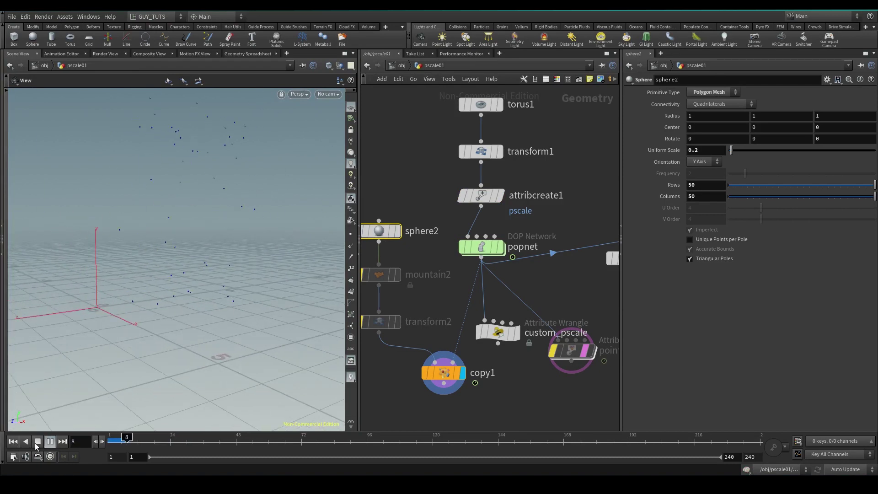
Stop playback at frame 21 and set sphere2's Uniform Scale to 1
left_click(37, 443)
left_click_drag(255, 177, 293, 270)
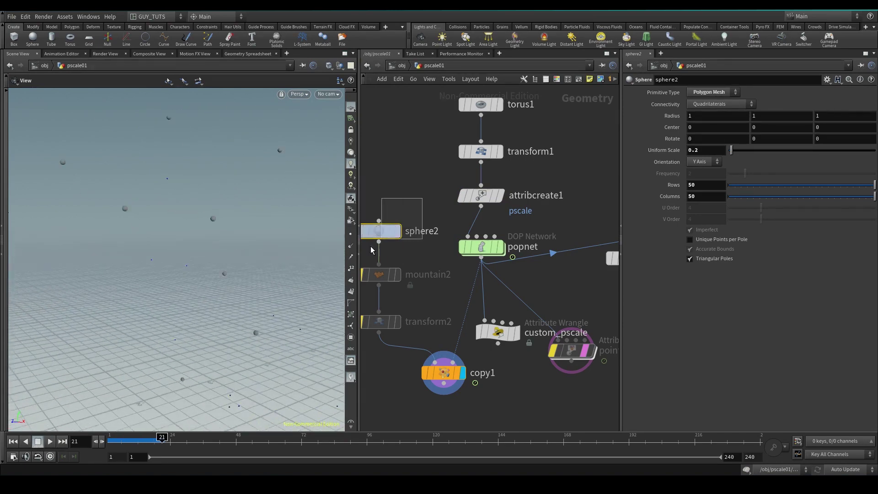
type("1")
key("Return")
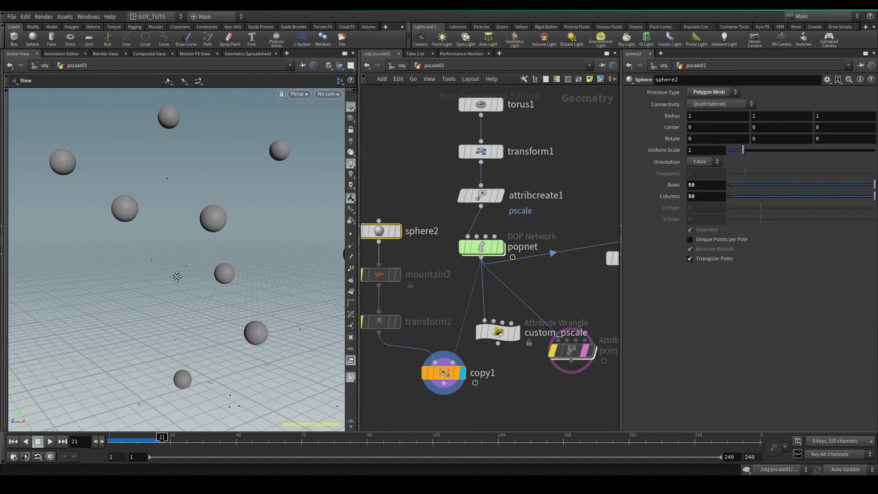
Select copy1 and review the pscale-sized spheres at frame 22 from several angles
left_click_drag(177, 276, 151, 184)
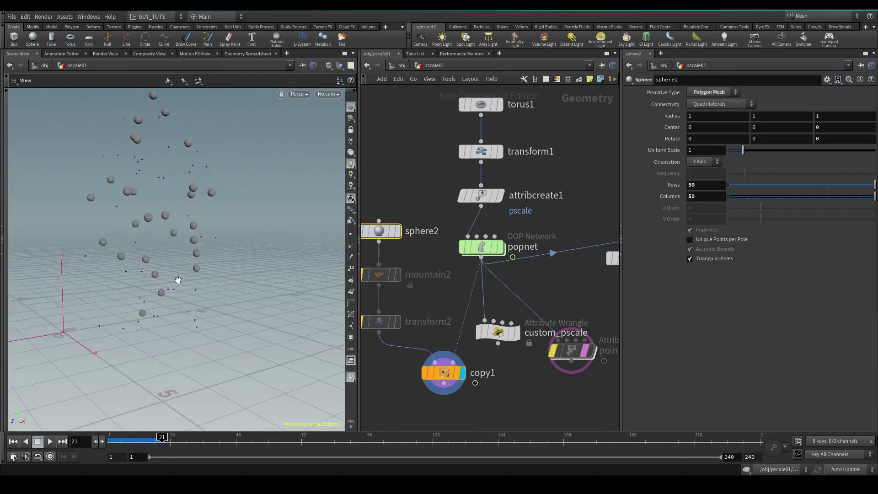
left_click_drag(178, 280, 254, 247)
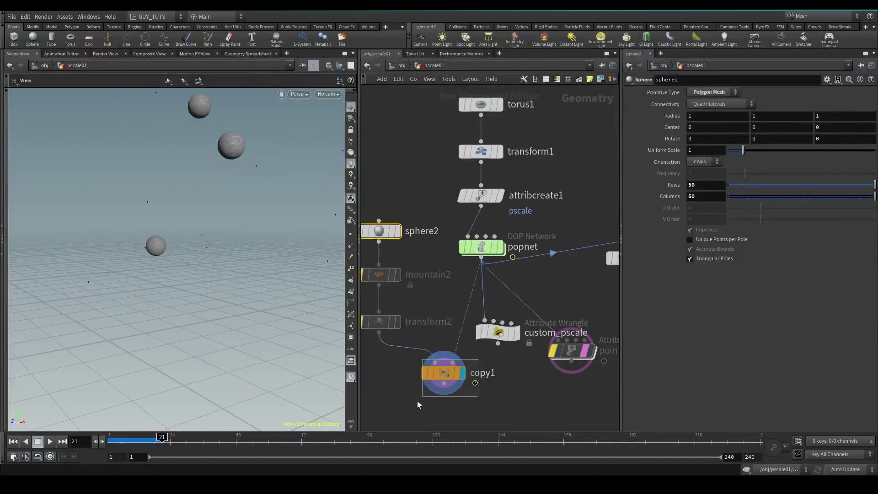
left_click(440, 374)
mouse_move(183, 320)
left_mouse_down()
mouse_move(173, 337)
mouse_move(189, 329)
left_mouse_up()
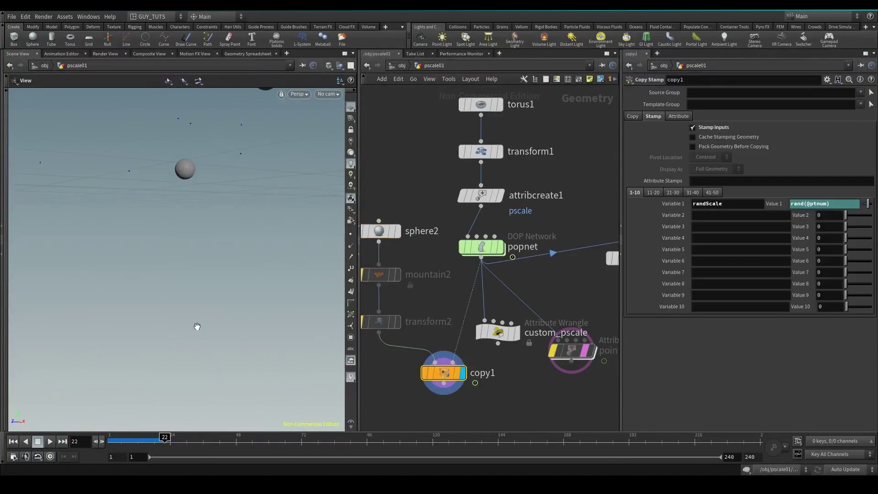
key("Left")
left_click_drag(171, 253, 218, 245)
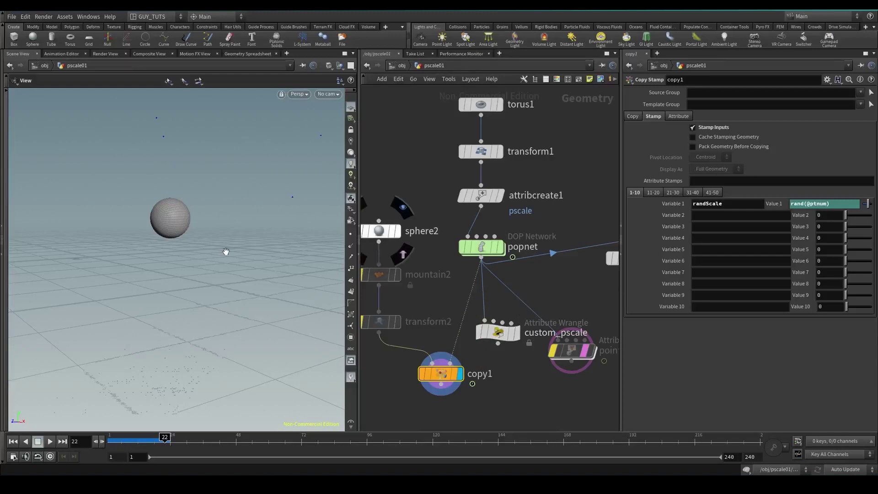
left_click_drag(215, 229, 231, 124)
left_click_drag(218, 346, 215, 338)
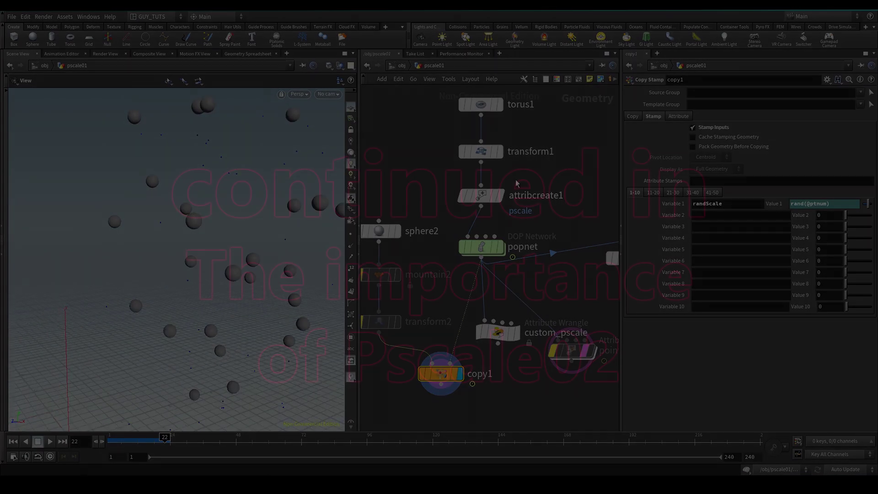